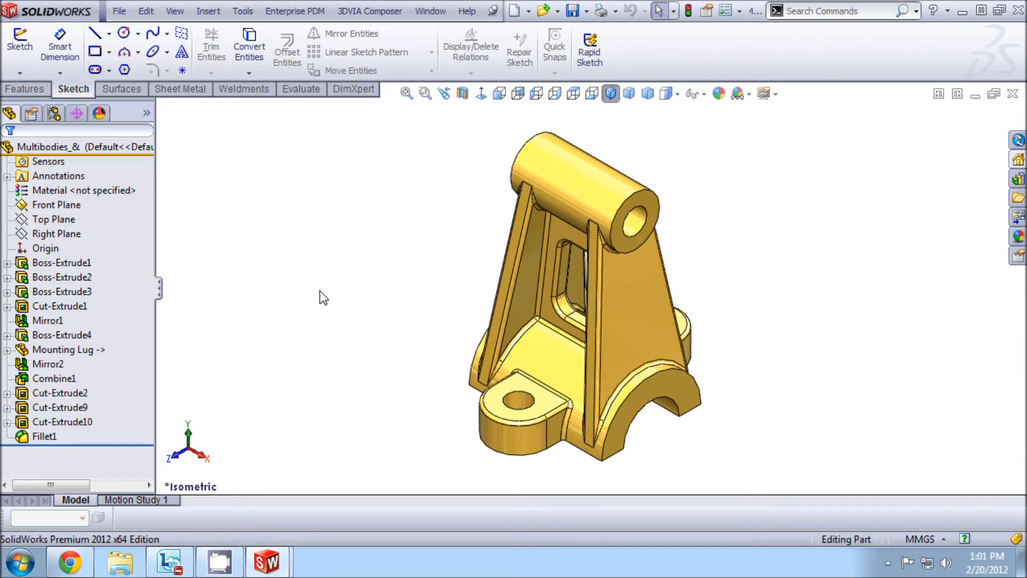
- Launch the SolidWorks Rx utility from the SolidWorks 2012 tools
{"action": "left_click", "coordinate": [21, 561]}
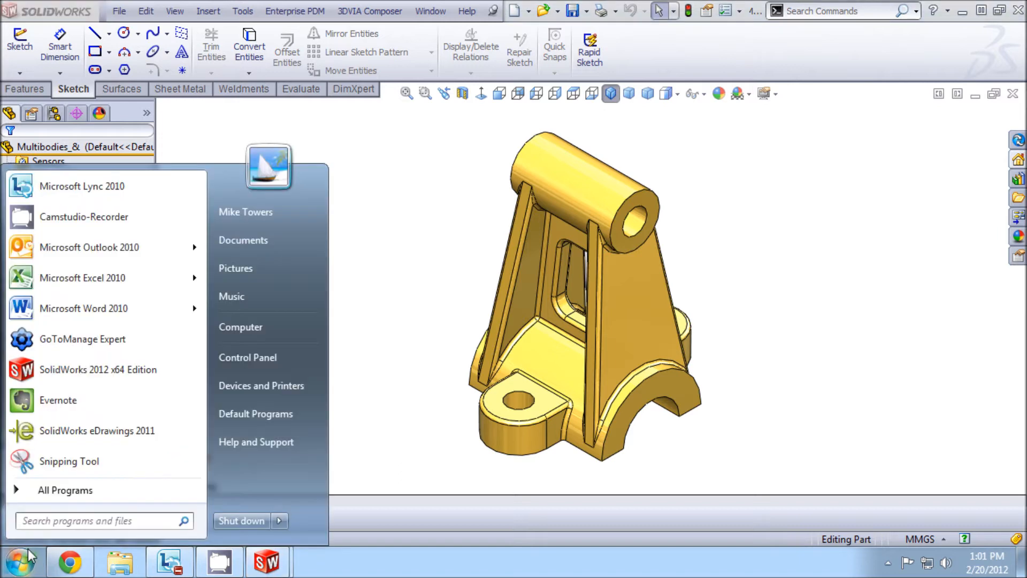
{"action": "left_click", "coordinate": [64, 498]}
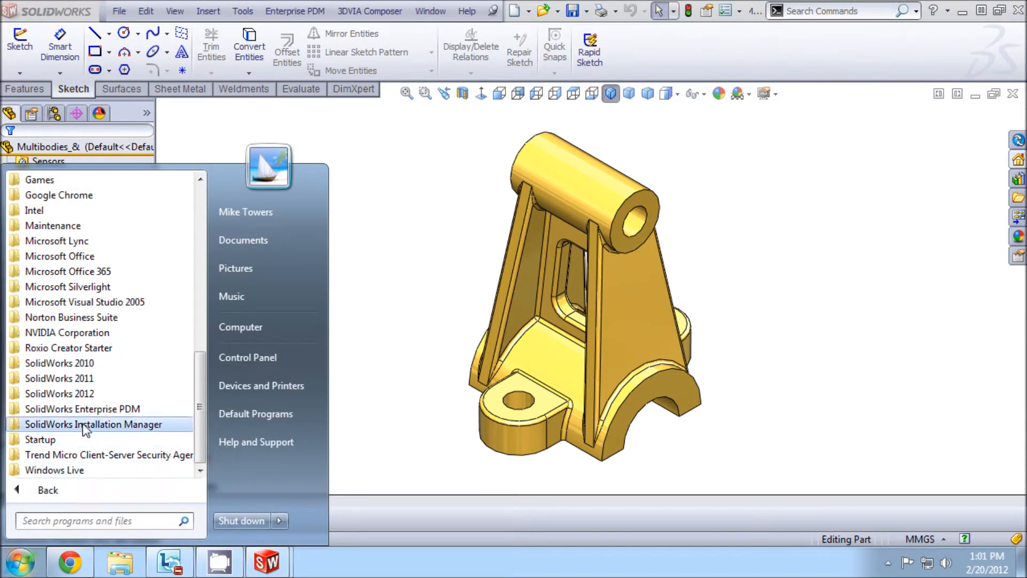
{"action": "left_click", "coordinate": [100, 395]}
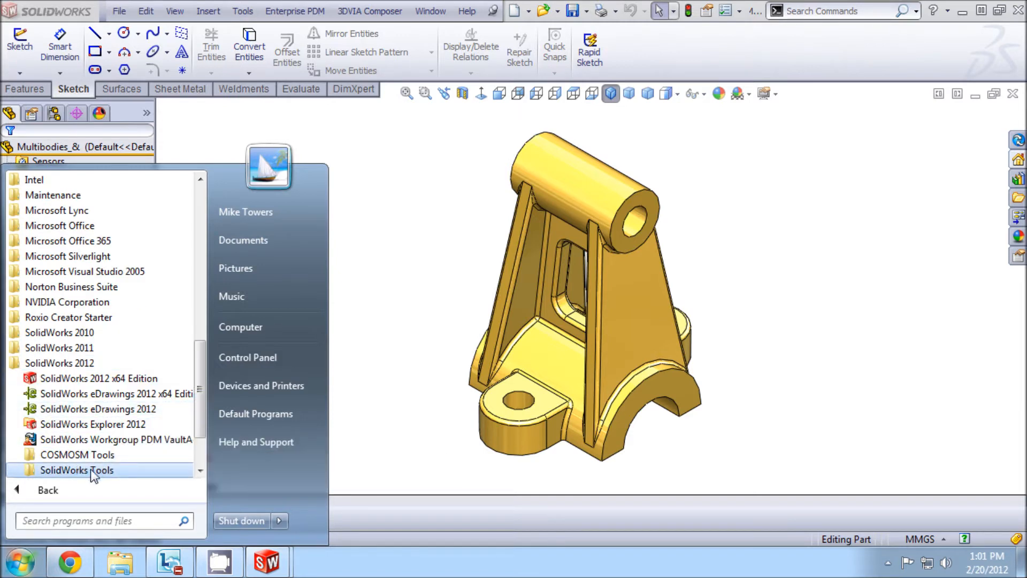
{"action": "left_click", "coordinate": [111, 470]}
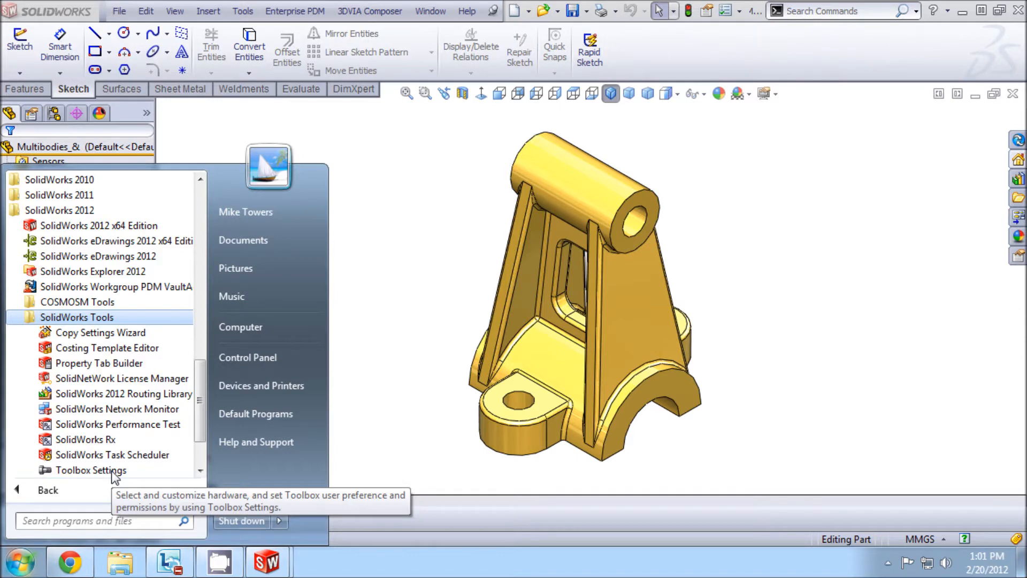
{"action": "left_click", "coordinate": [96, 441]}
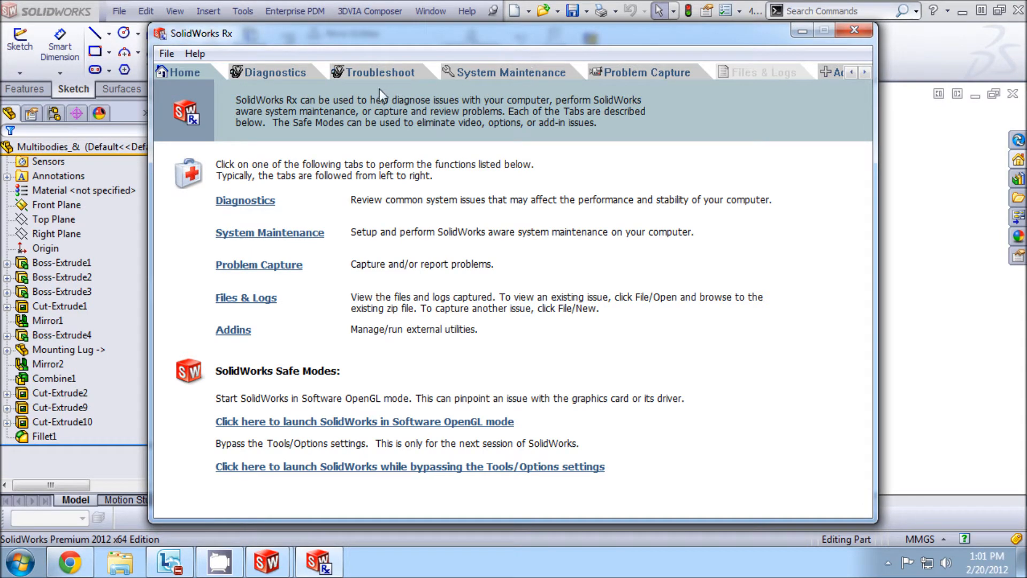
- Start a Problem Capture video recording that uses the current SolidWorks session, moving the recording dialog clear of the model
{"action": "left_click", "coordinate": [653, 73]}
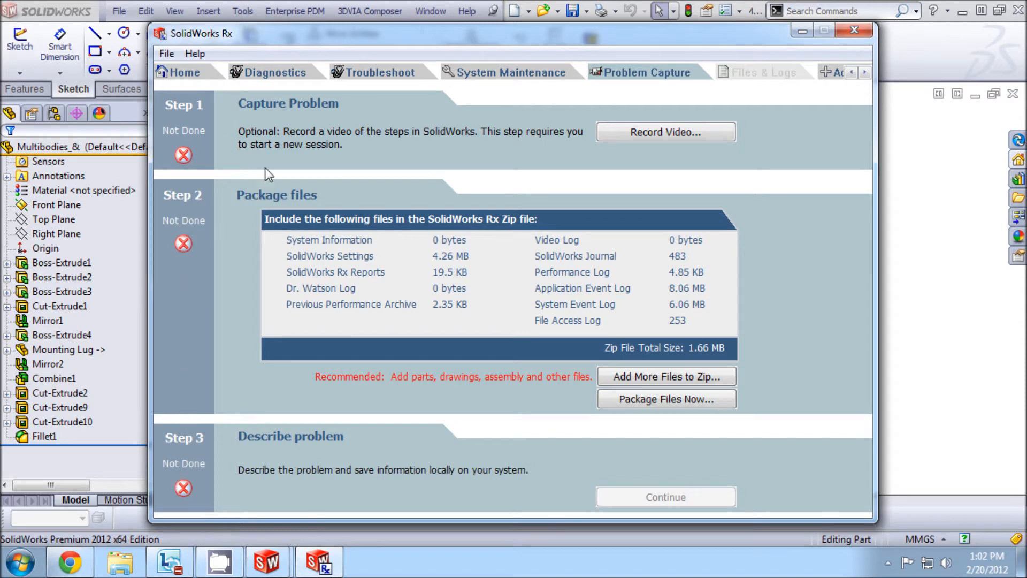
{"action": "left_click", "coordinate": [653, 133]}
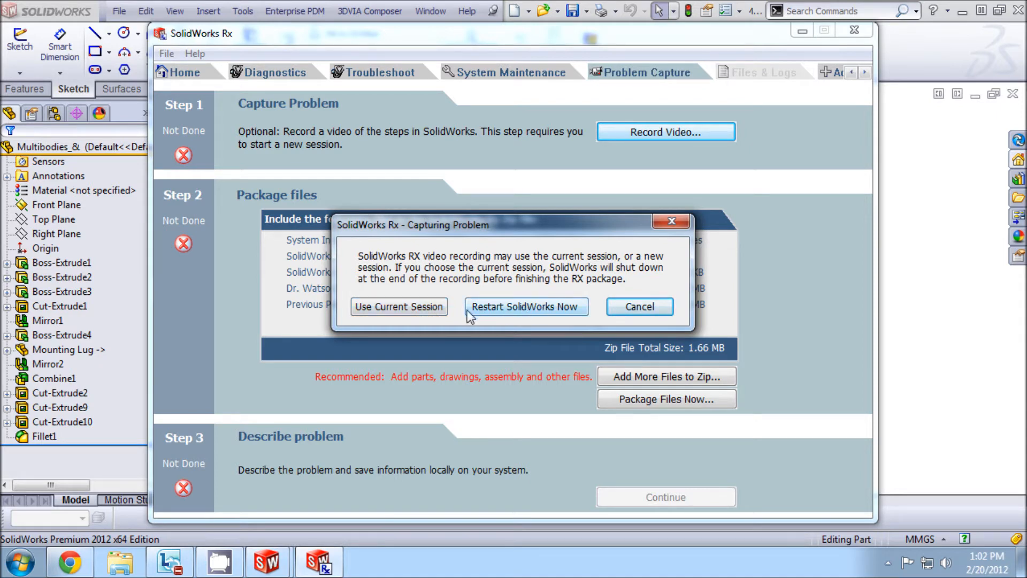
{"action": "left_click", "coordinate": [401, 308]}
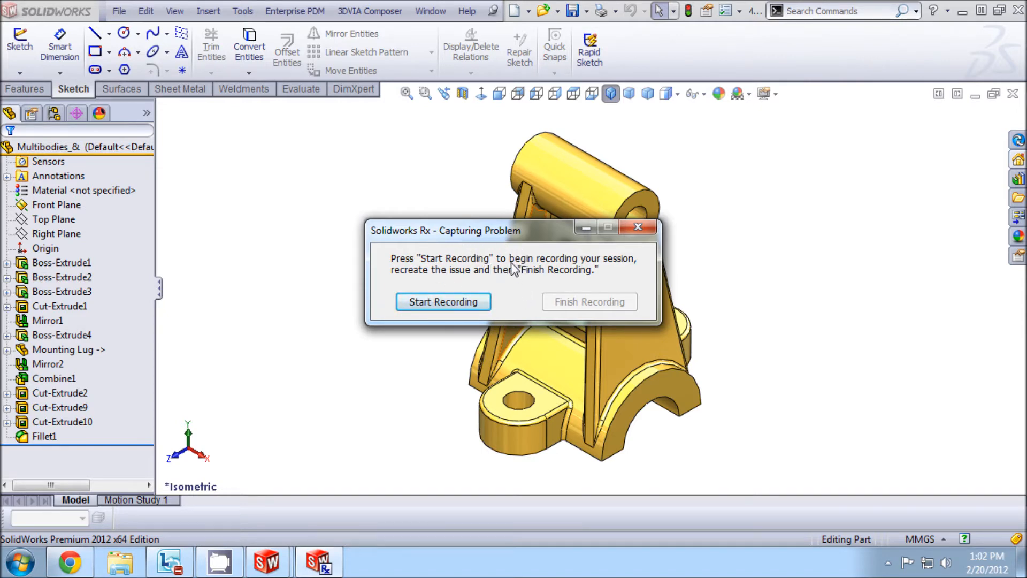
{"action": "left_click_drag", "start_coordinate": [463, 238], "coordinate": [812, 395]}
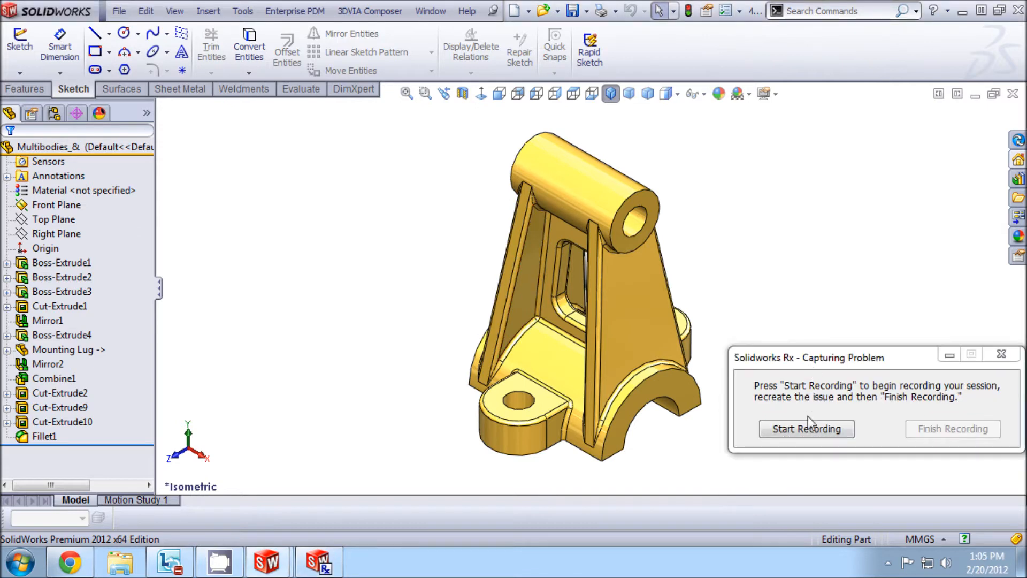
{"action": "left_click", "coordinate": [805, 429]}
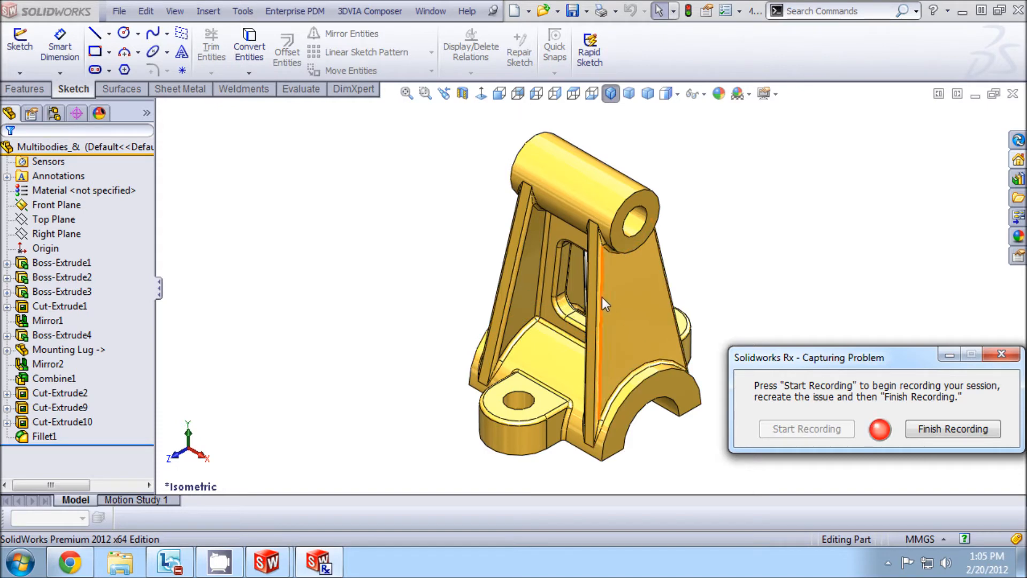
- Sketch a circle on the tapered side face below the cylinder's bored end, centred about 64 mm above the origin
{"action": "left_click", "coordinate": [629, 292]}
{"action": "left_click", "coordinate": [695, 250]}
{"action": "right_click_drag", "start_coordinate": [696, 250], "coordinate": [776, 264]}
{"action": "left_click_drag", "start_coordinate": [635, 285], "coordinate": [643, 303]}
- Extrude the circle as a 10 mm blind boss merged with the part
{"action": "left_click", "coordinate": [26, 88]}
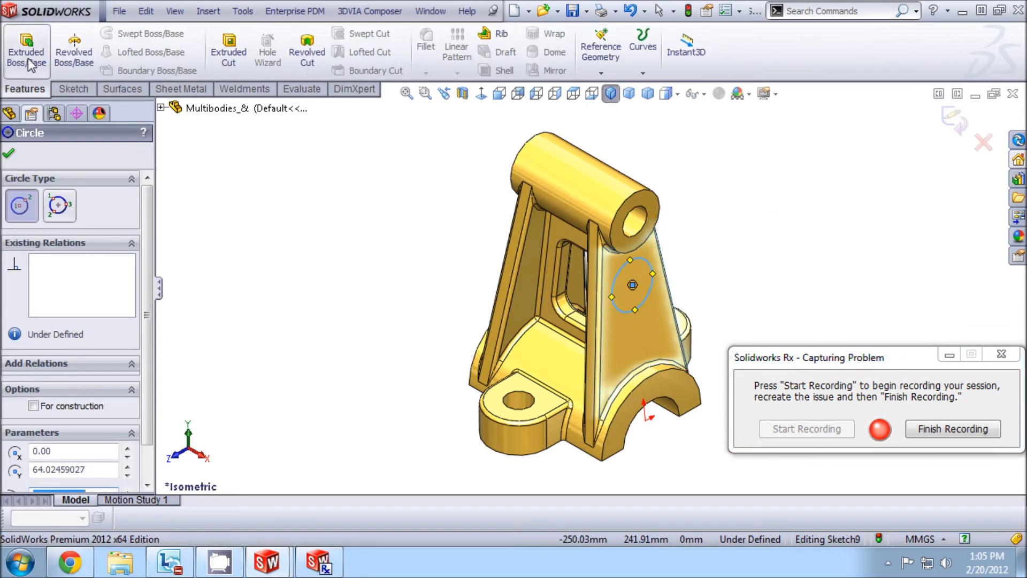
{"action": "left_click", "coordinate": [26, 52]}
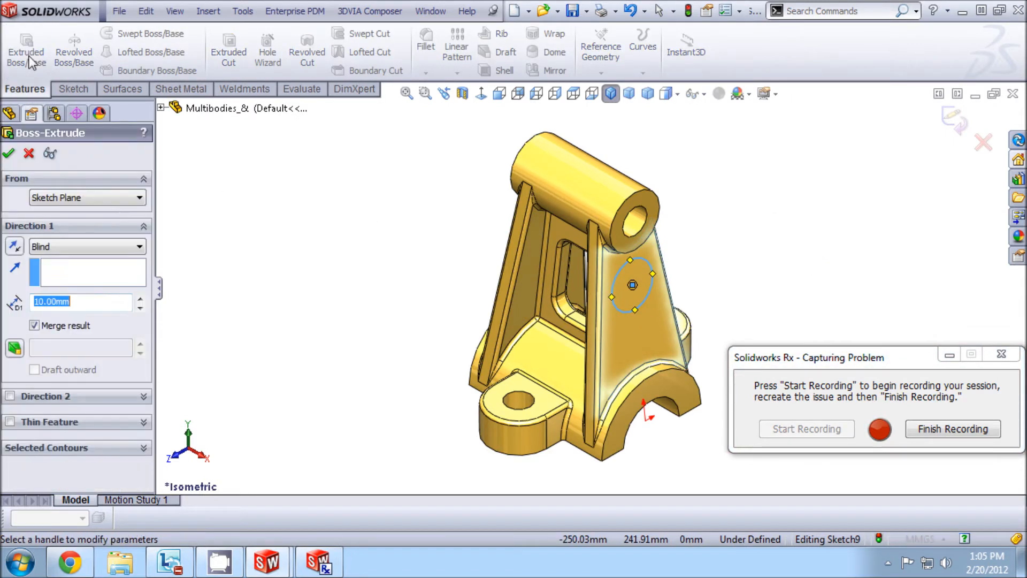
{"action": "left_click", "coordinate": [8, 153]}
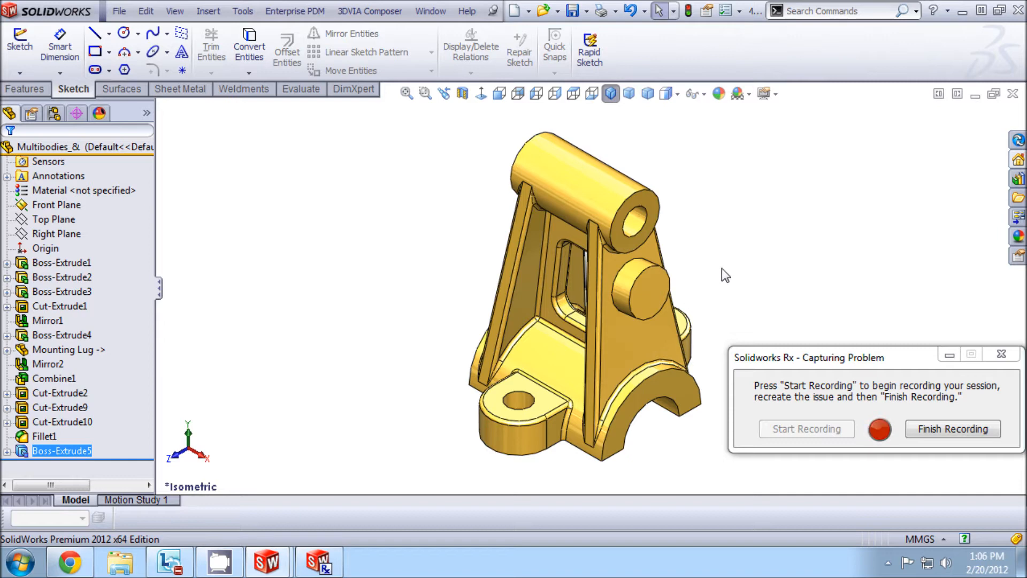
- Finish the problem recording and let SolidWorks shut down without saving the part
{"action": "left_click", "coordinate": [942, 428]}
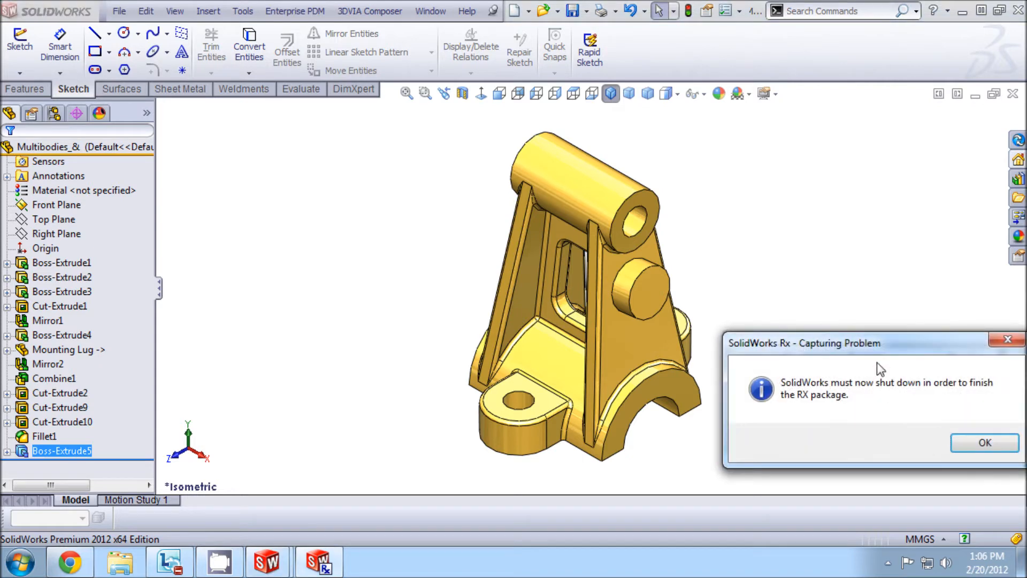
{"action": "left_click_drag", "start_coordinate": [880, 352], "coordinate": [797, 281]}
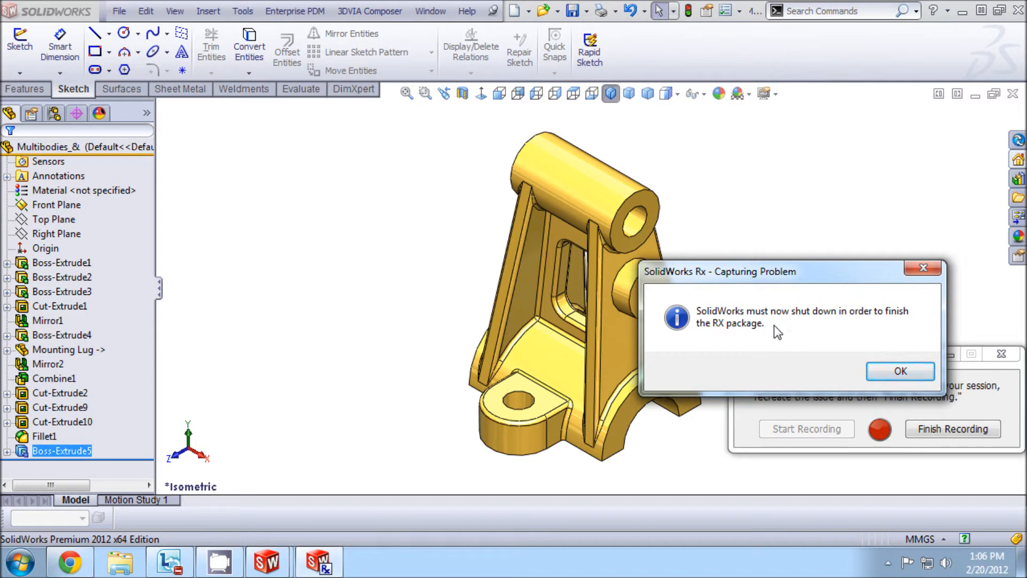
{"action": "left_click", "coordinate": [899, 373]}
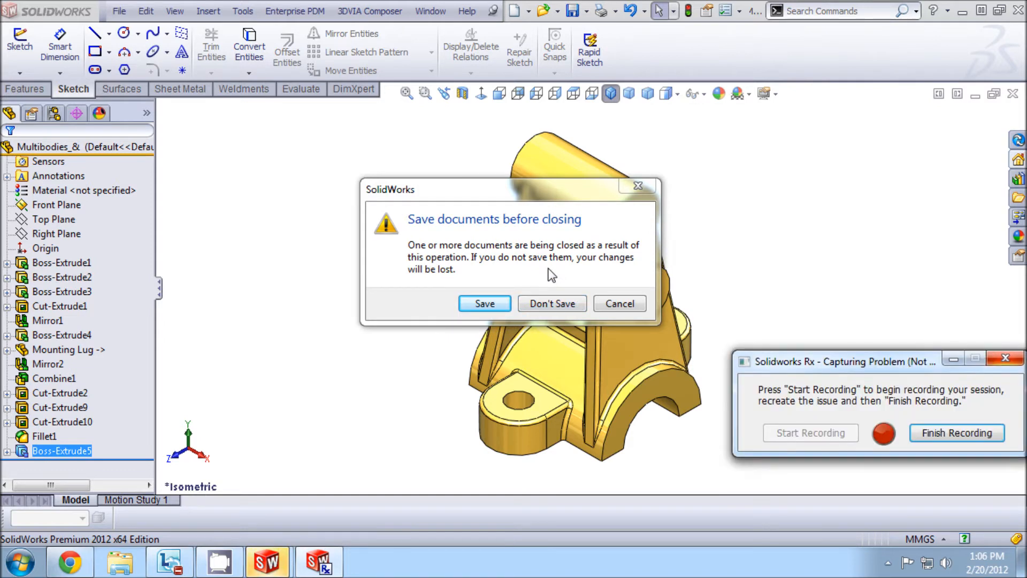
{"action": "left_click", "coordinate": [551, 304]}
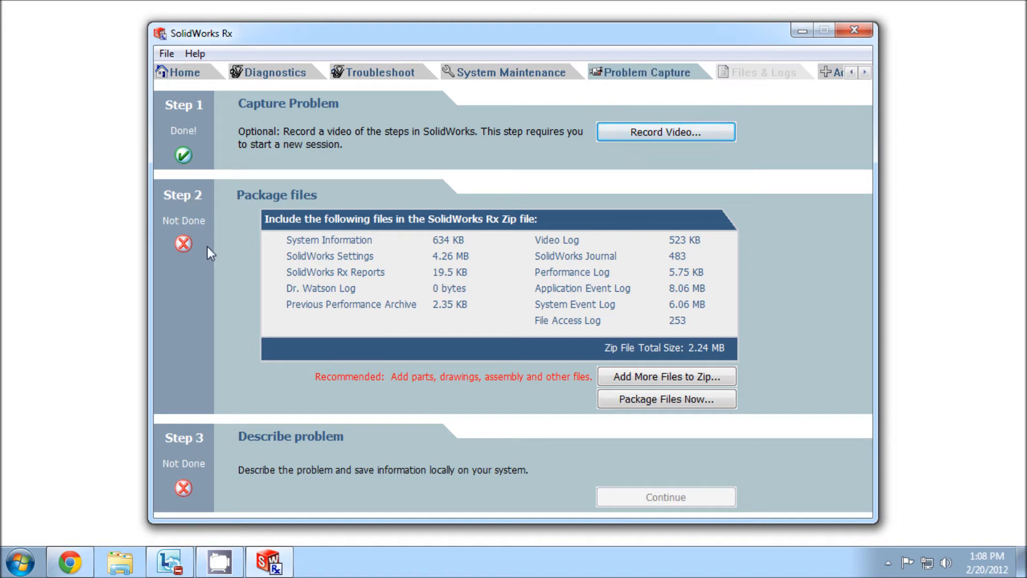
- Package the captured files into a SolidWorks Rx zip on the Desktop, keeping the suggested file name
{"action": "left_click", "coordinate": [672, 401]}
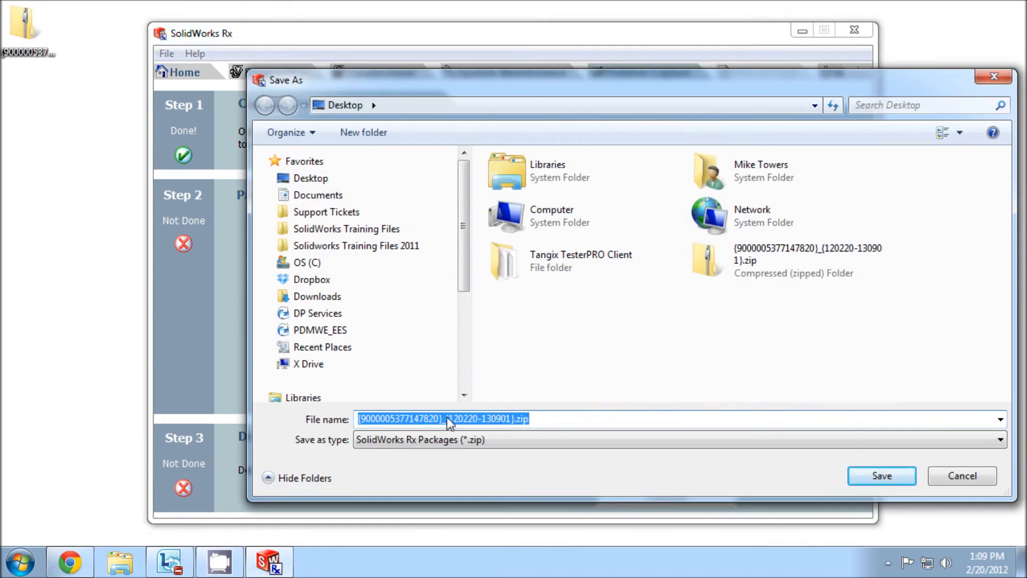
{"action": "left_click", "coordinate": [311, 182]}
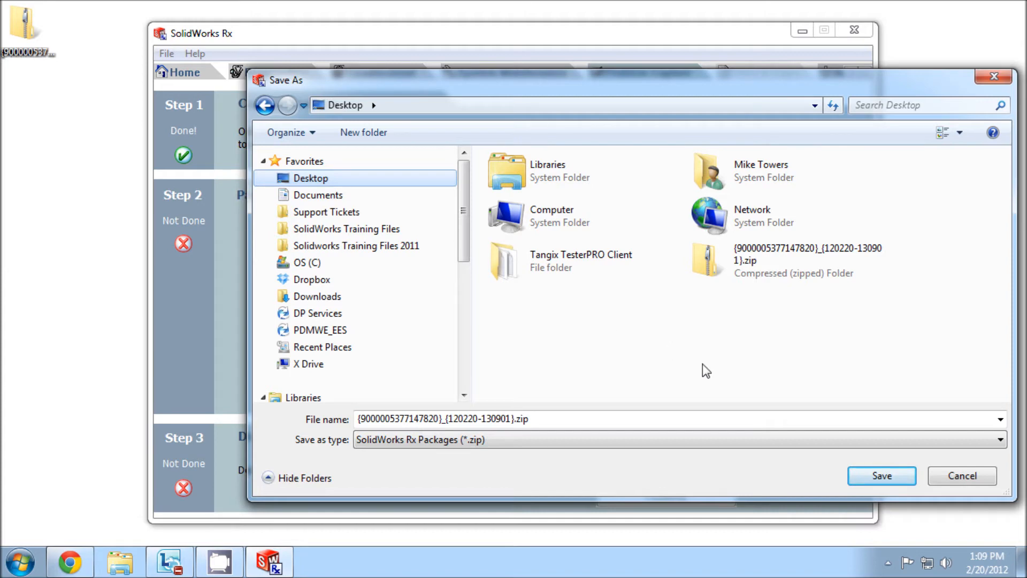
{"action": "left_click", "coordinate": [892, 476]}
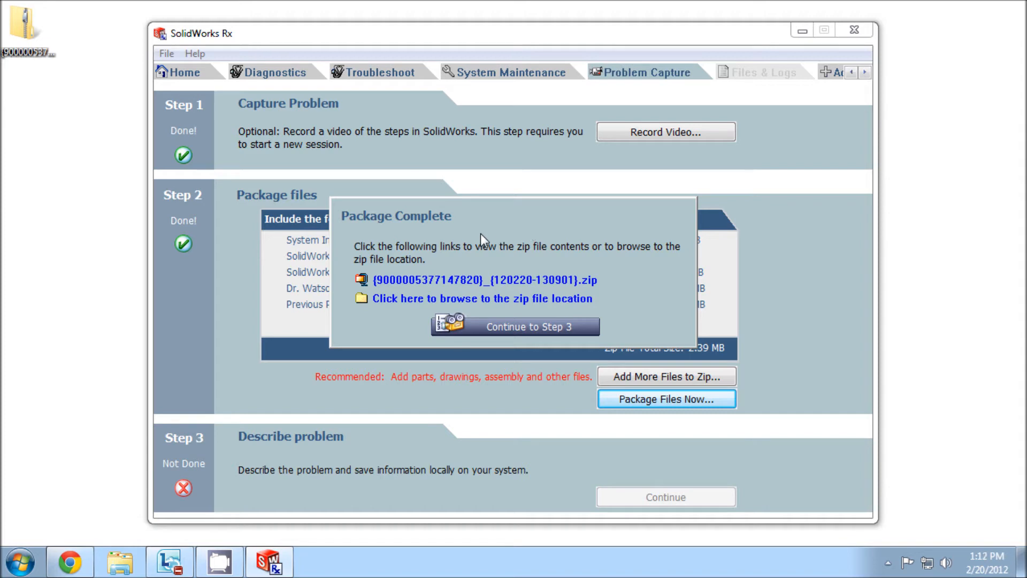
- Examine the contents of the packaged zip file and its location on the Desktop
{"action": "left_click", "coordinate": [453, 279]}
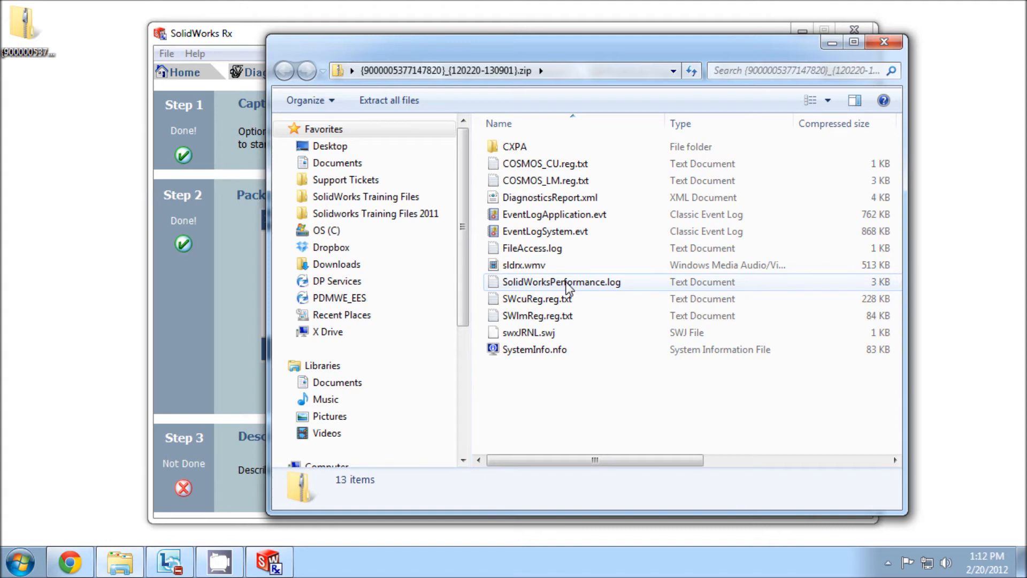
{"action": "left_click", "coordinate": [886, 44]}
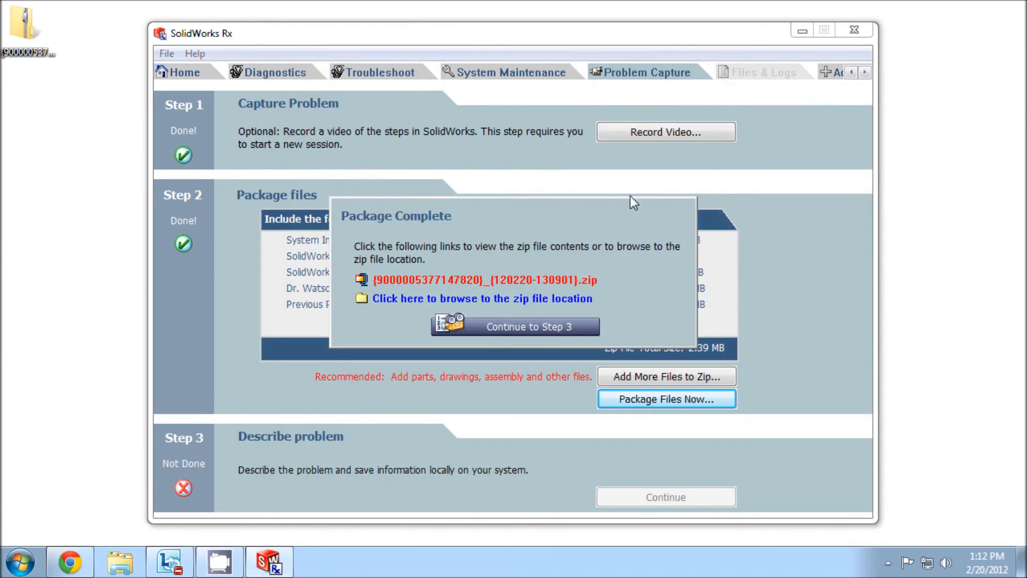
{"action": "left_click", "coordinate": [409, 300]}
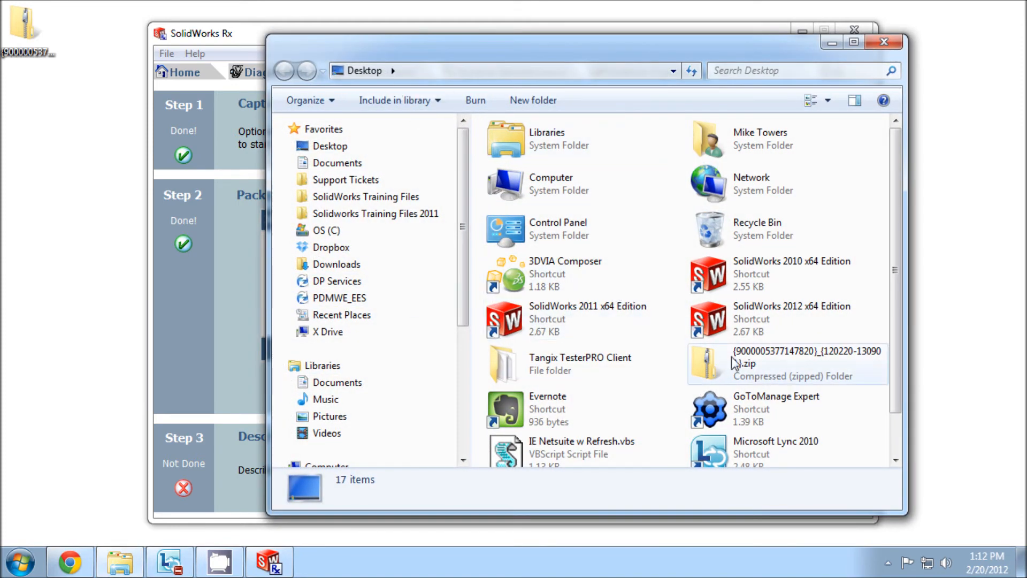
{"action": "left_click", "coordinate": [790, 357]}
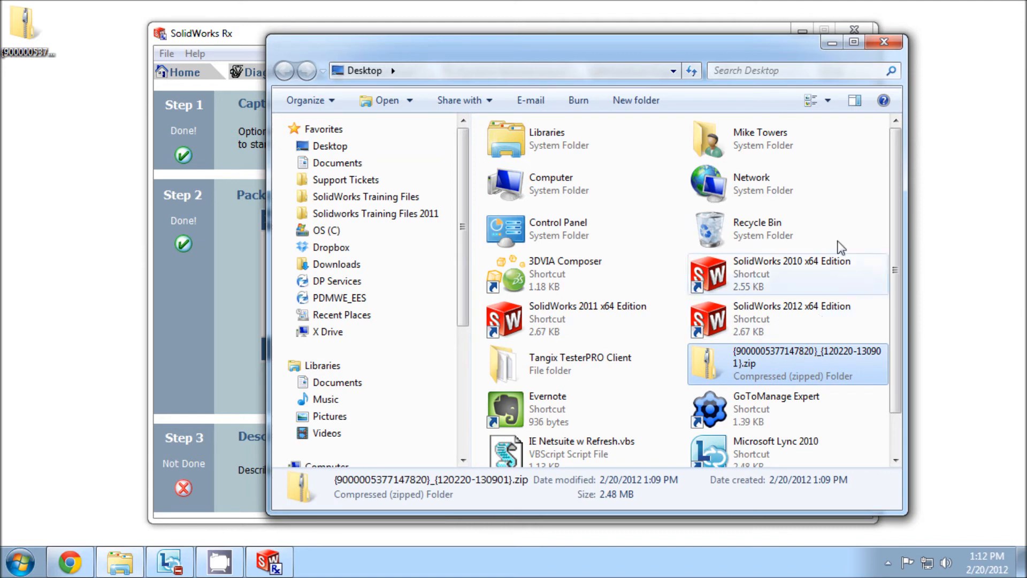
{"action": "left_click", "coordinate": [884, 42]}
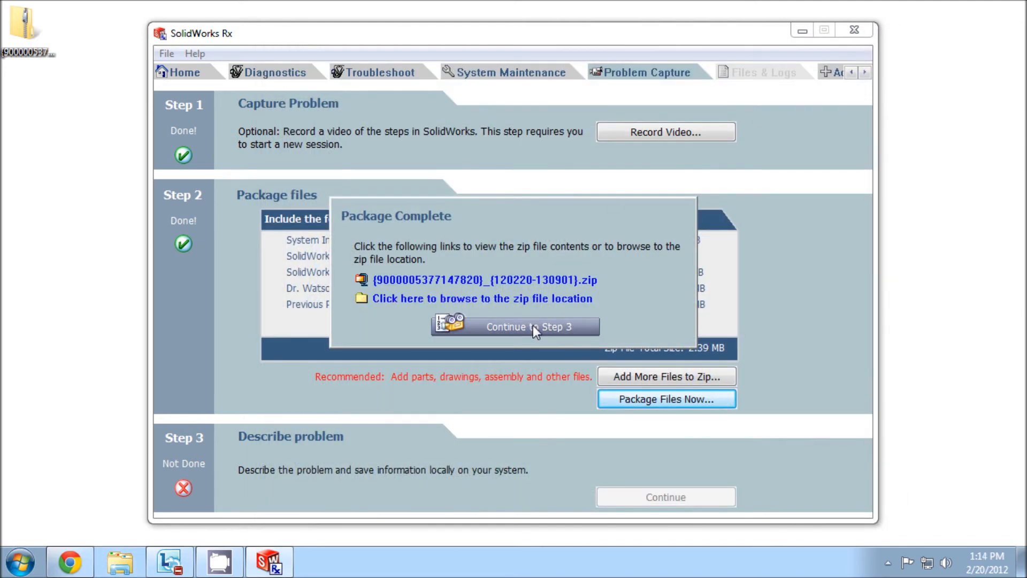
- Complete and submit the problem details with area Parts, sub-area Extrude, summary "Problem with Extrude Feature", the reproduction steps and Medium impact
{"action": "left_click", "coordinate": [529, 327]}
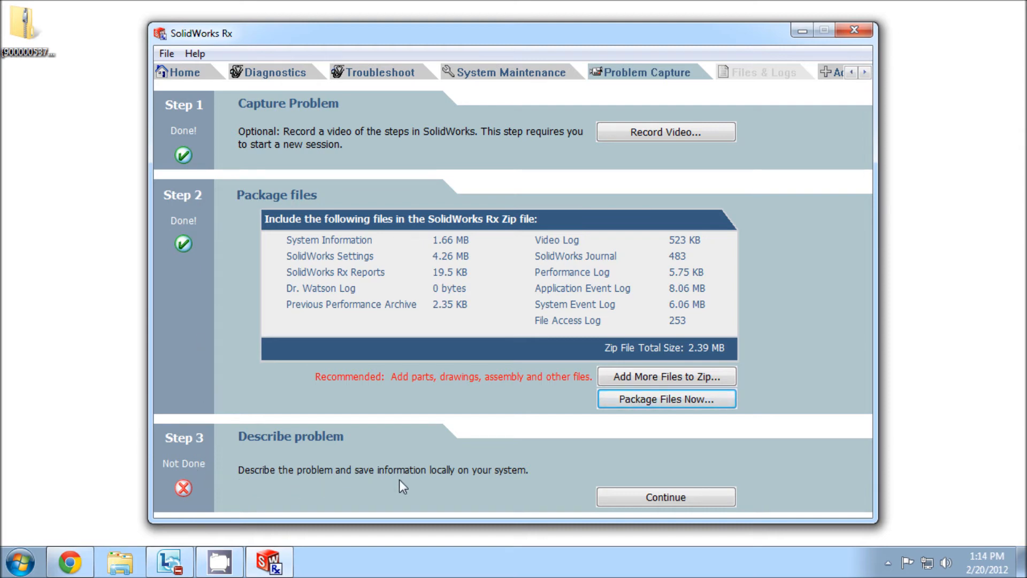
{"action": "left_click", "coordinate": [705, 500]}
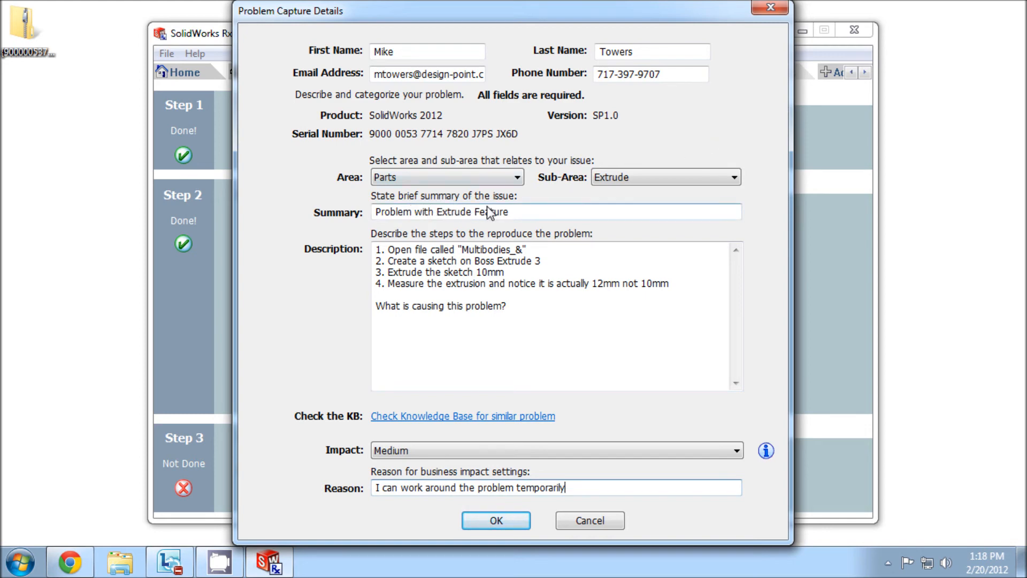
{"action": "left_click_drag", "start_coordinate": [517, 207], "coordinate": [412, 213]}
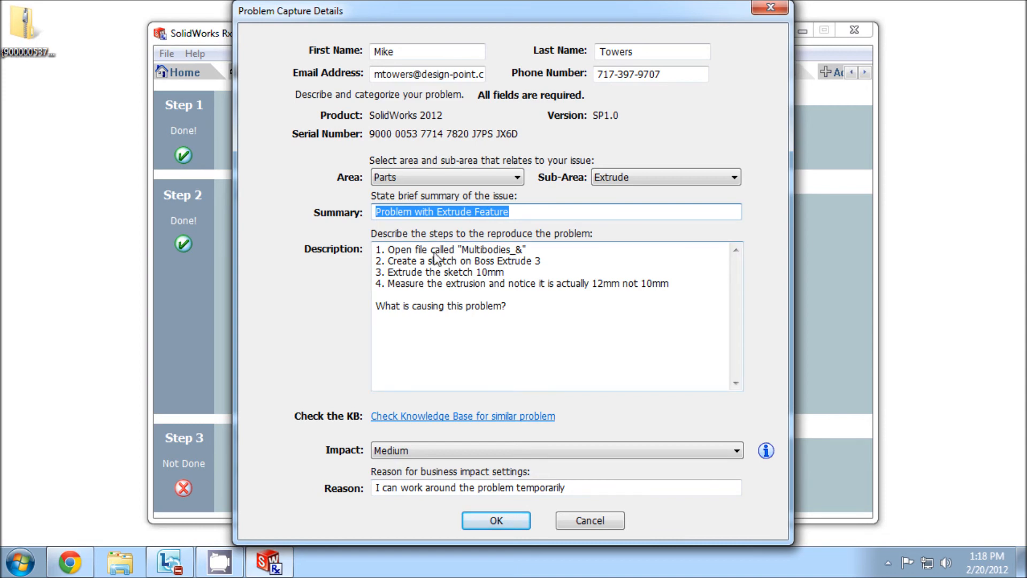
{"action": "left_click_drag", "start_coordinate": [508, 305], "coordinate": [374, 253]}
{"action": "left_click", "coordinate": [517, 307]}
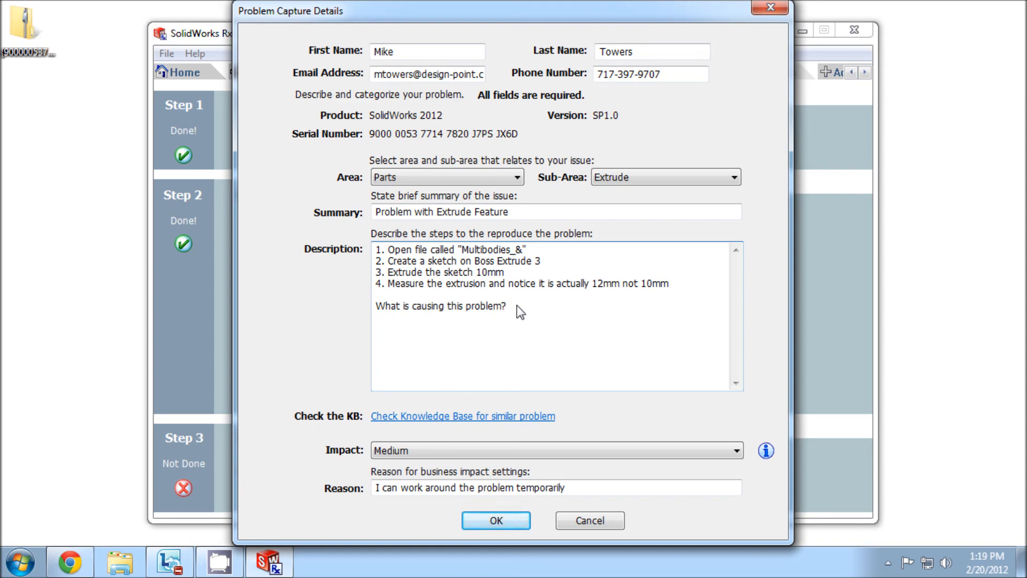
{"action": "left_click", "coordinate": [495, 521]}
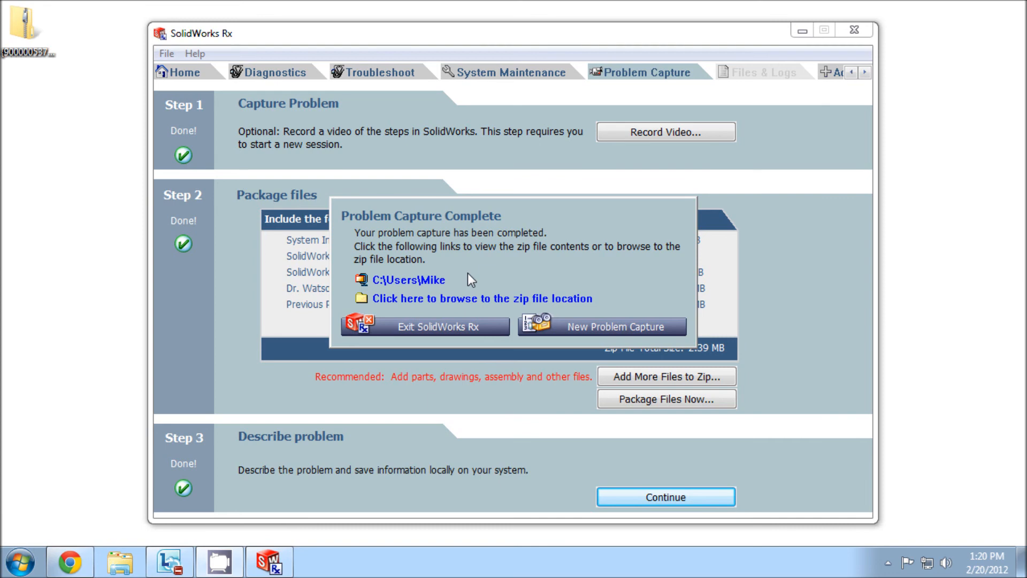
- Exit SolidWorks Rx and check the contents of the zip package saved on the desktop
{"action": "left_click", "coordinate": [443, 328]}
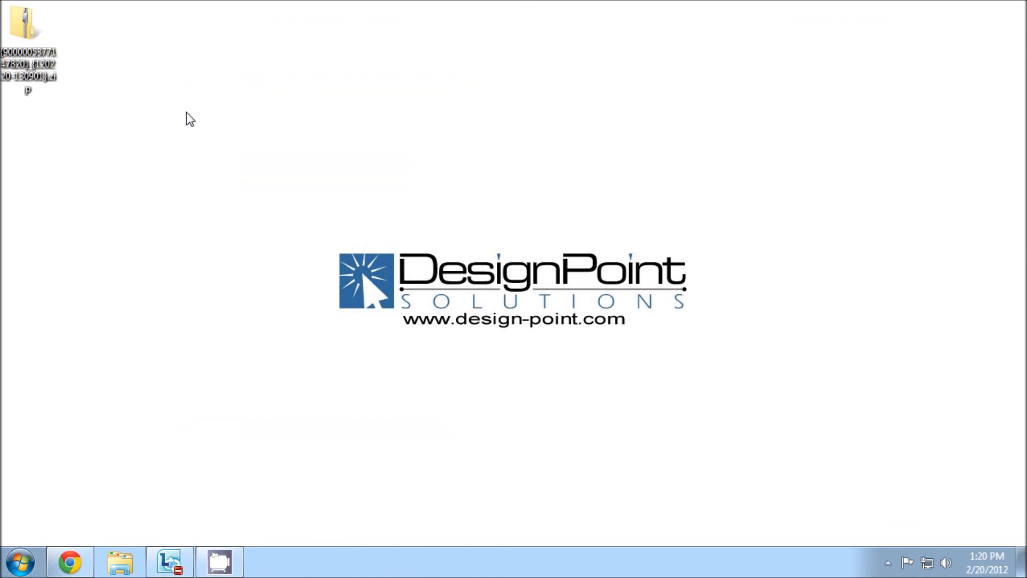
{"action": "double_click", "coordinate": [30, 24]}
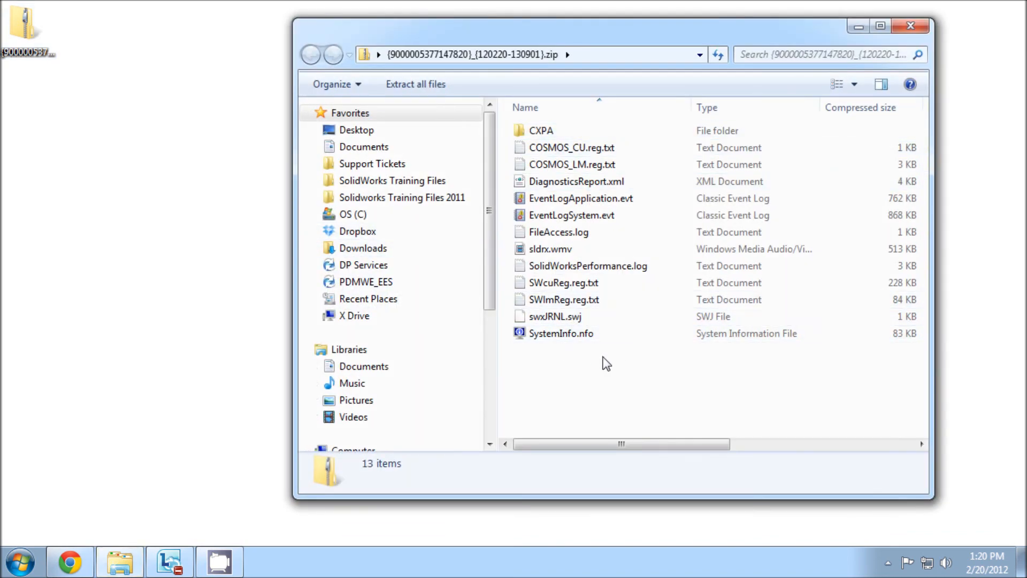
{"action": "left_click", "coordinate": [910, 26]}
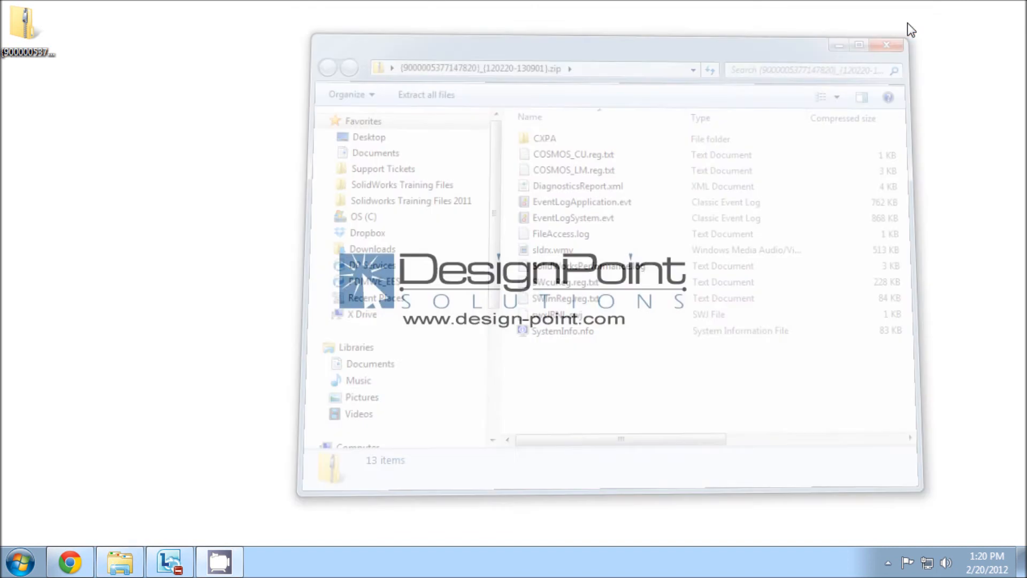